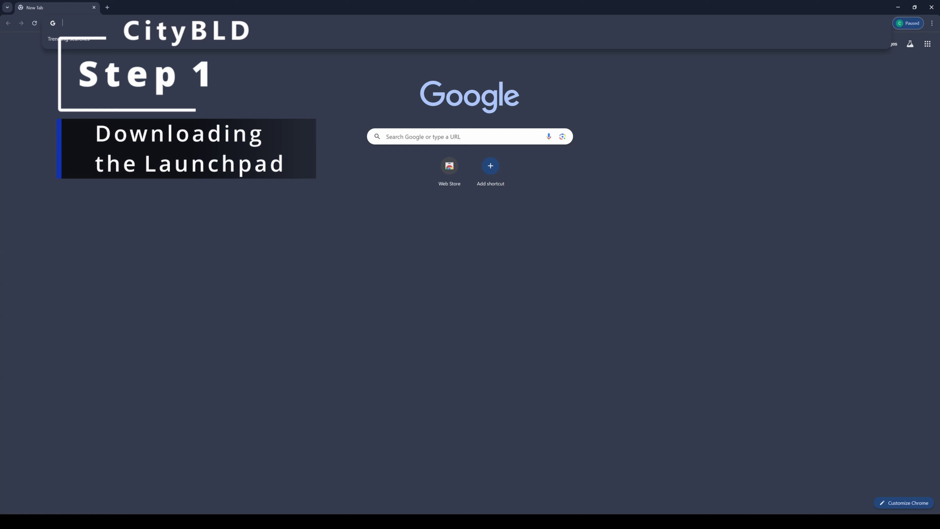
On worldbld.com, go to the Downloads page, then download and run the Launchpad setup.exe.
type("worldb")
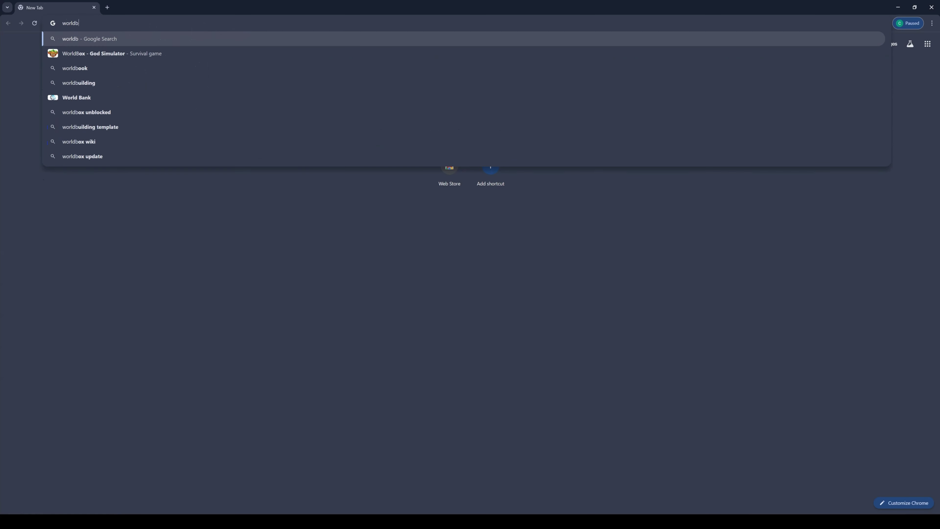
type("ld.com")
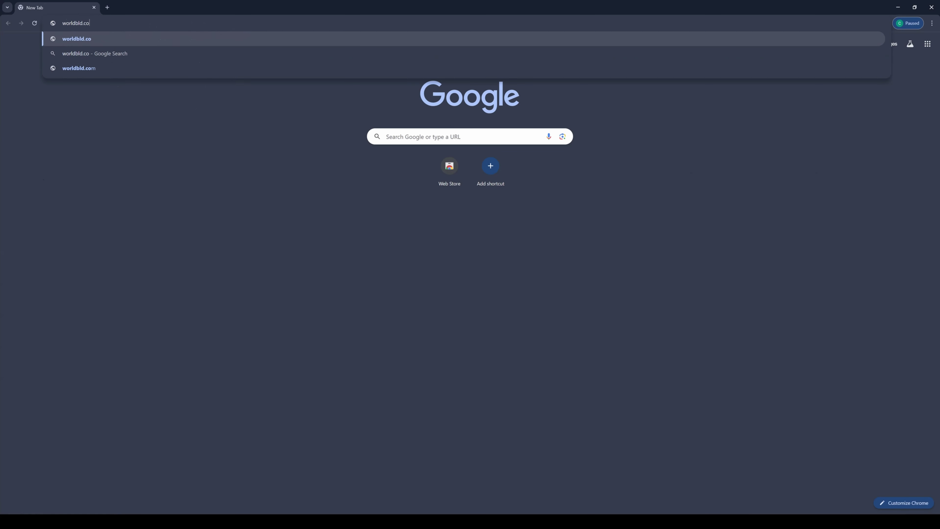
key("Return")
left_click(647, 42)
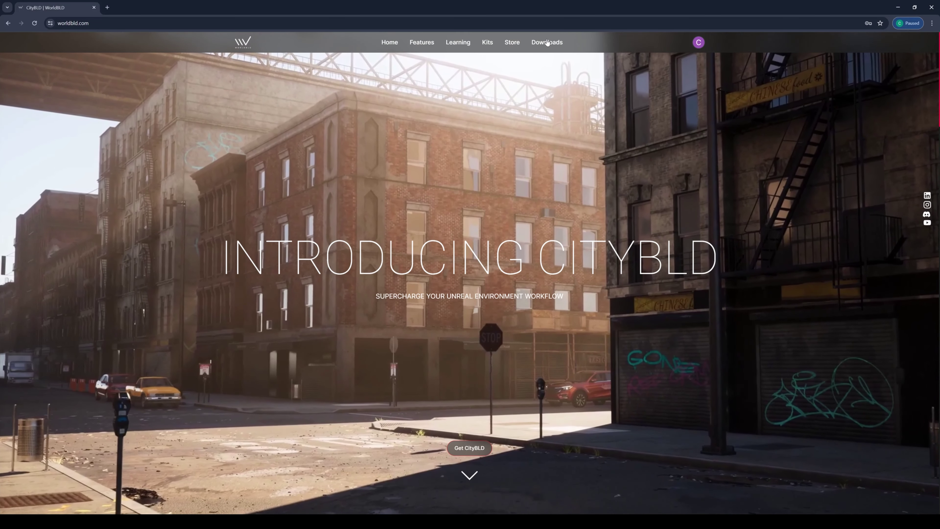
left_click(546, 42)
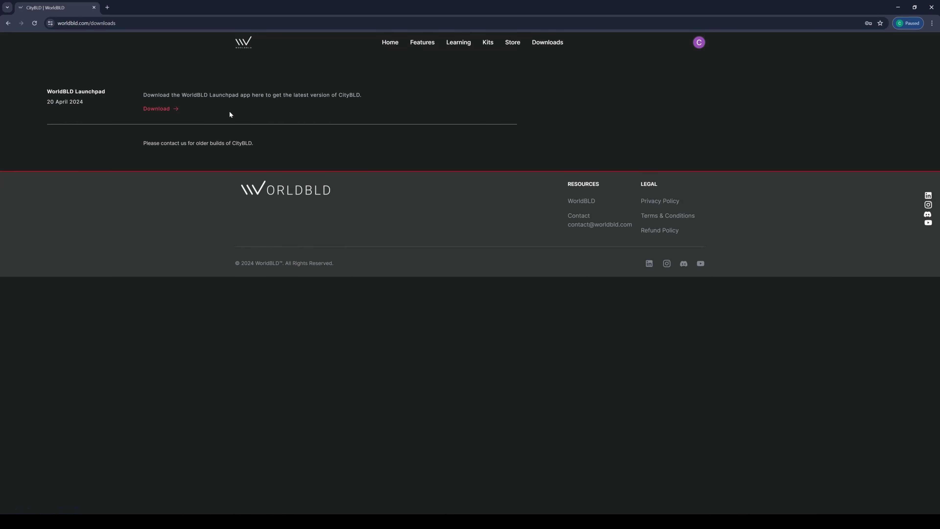
left_click(162, 109)
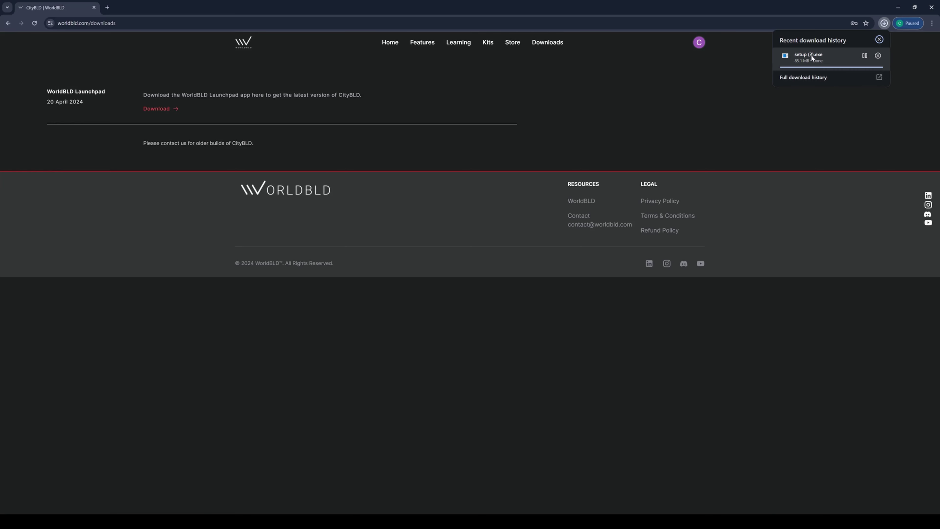
left_click(808, 56)
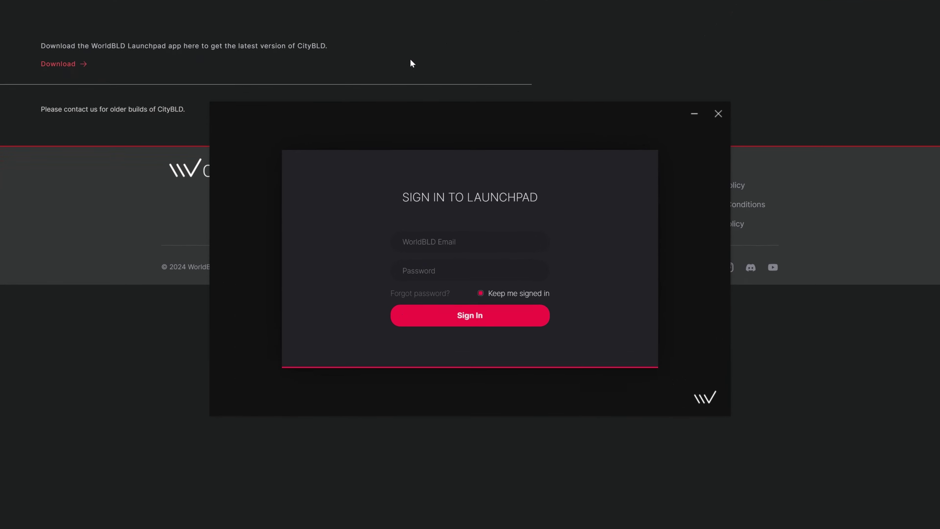
Enter the account e-mail in the Launchpad sign-in field, then clear it to re-enter.
left_click(407, 241)
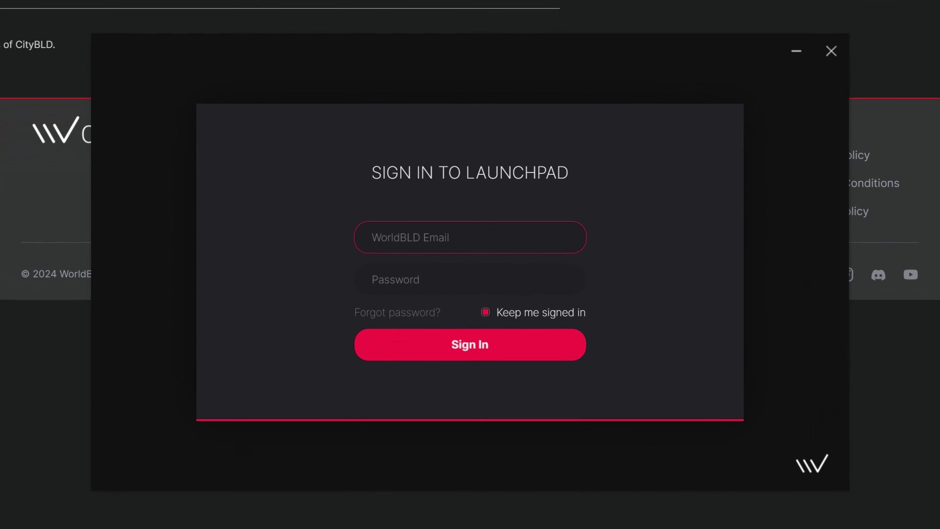
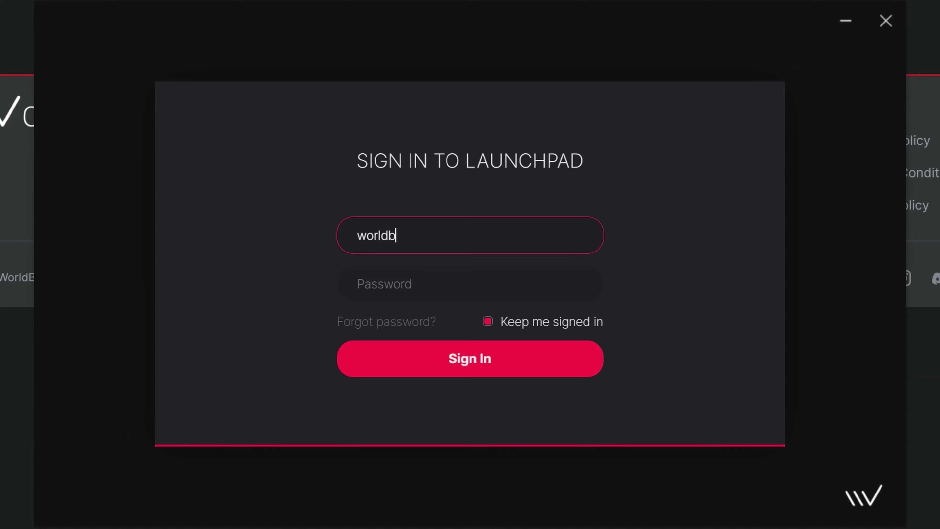
key("ctrl+a")
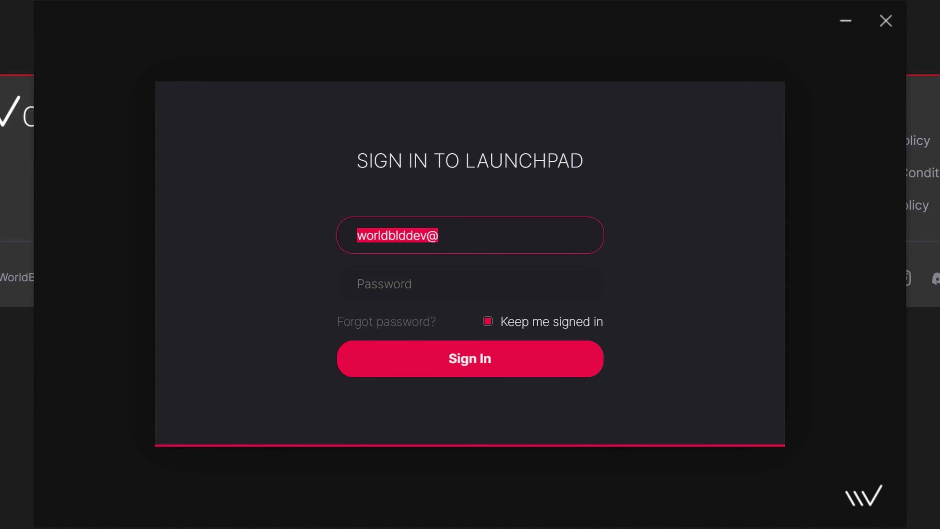
key("BackSpace")
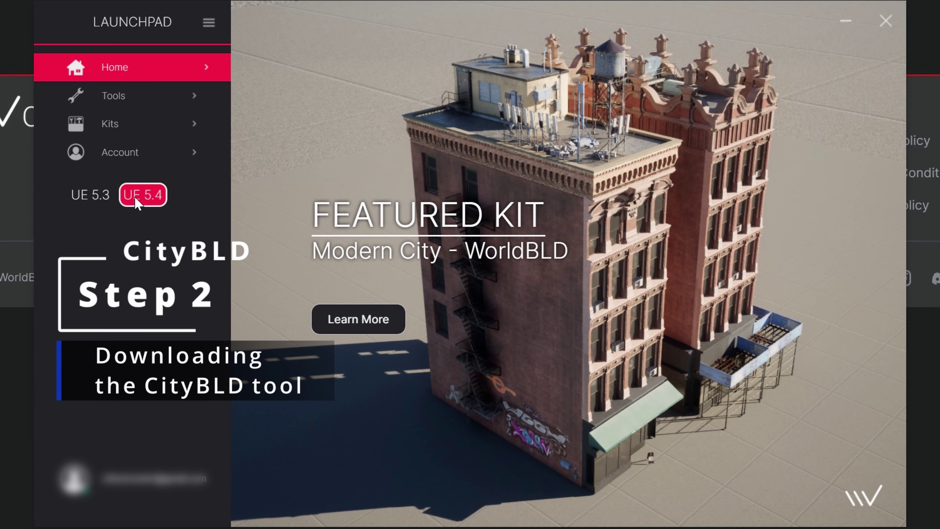
Switch Launchpad to UE 5.3 and download CityBLD 0.3.3 Patch 3 from the Tools page.
left_click(92, 196)
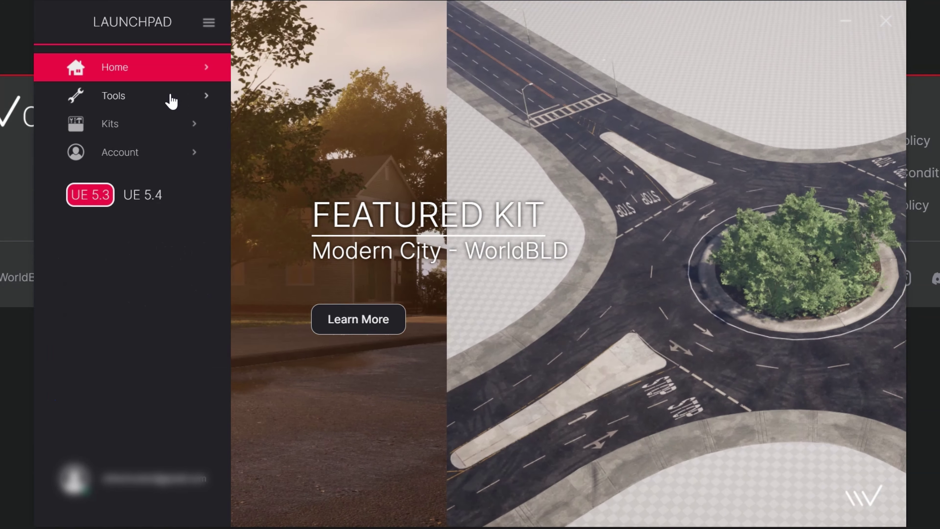
left_click(171, 99)
left_click(383, 188)
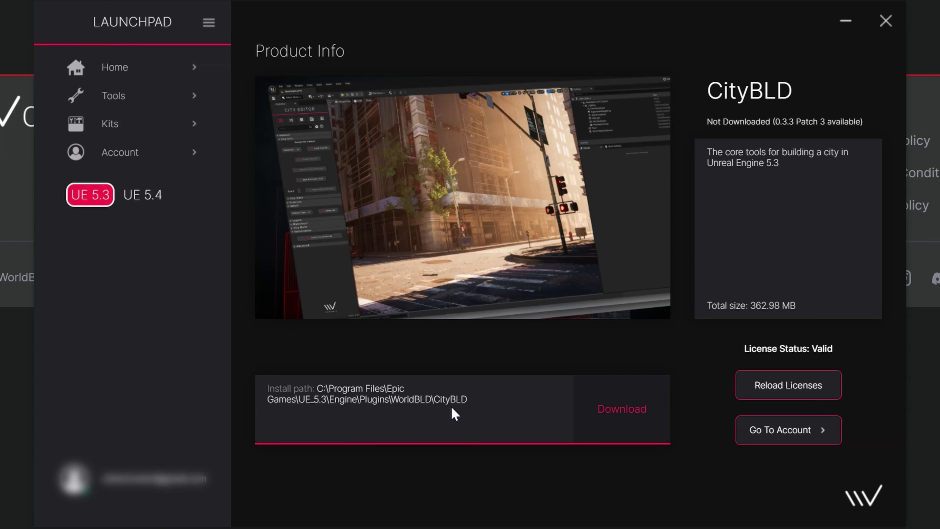
left_click(627, 417)
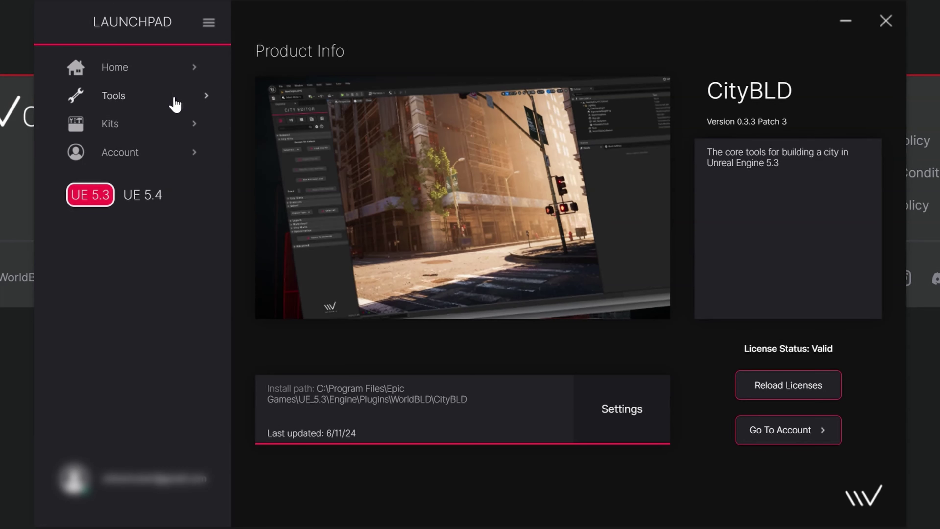
Download the Modern City Kit from its Product Info page under Kits.
left_click(173, 132)
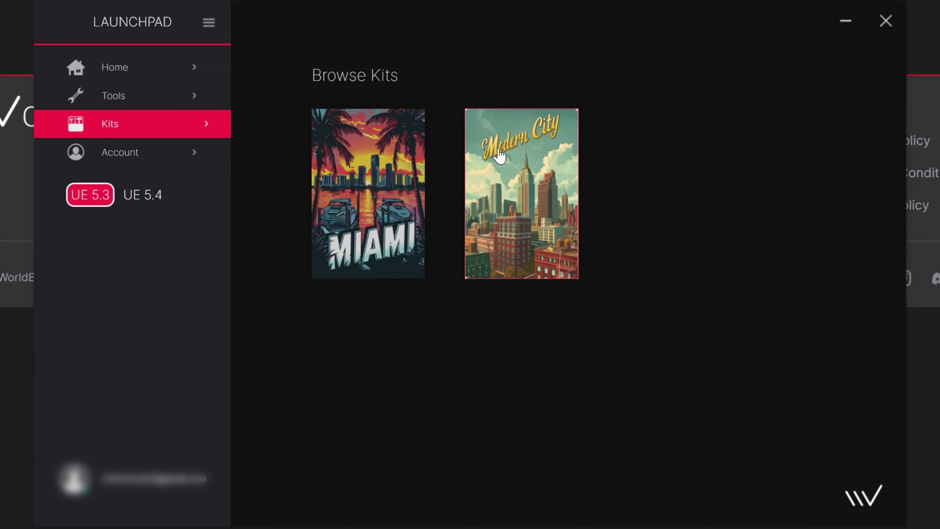
left_click(543, 179)
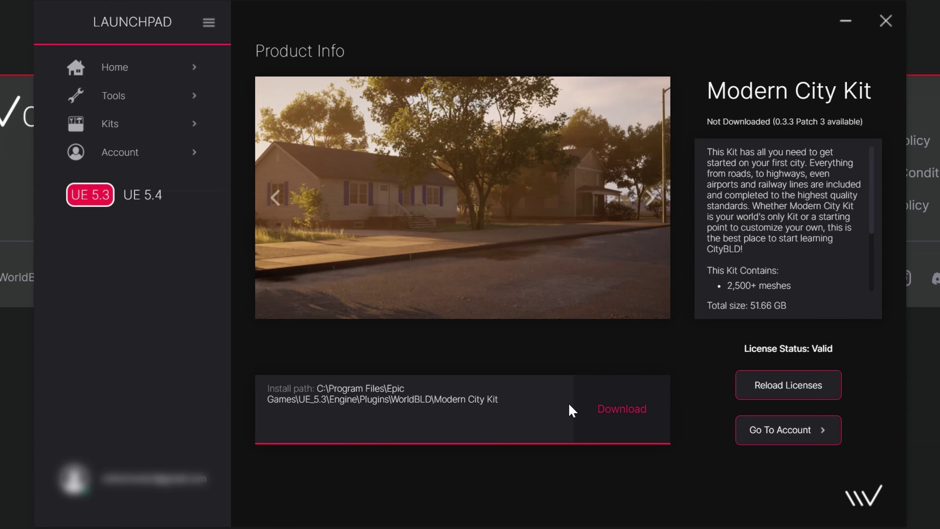
left_click(615, 406)
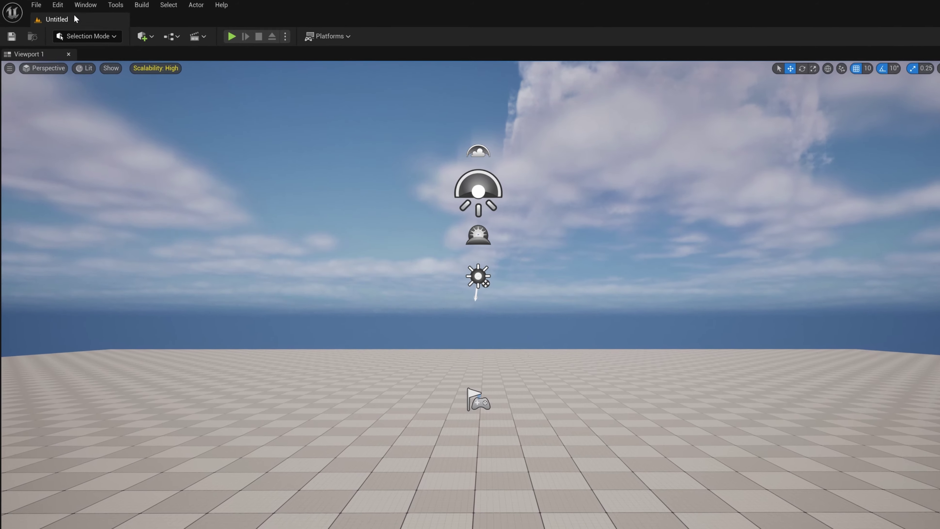
Search plugins for 'city', enable CityBLD, Sample CityKit and Modern City Kit, and restart.
left_click(46, 6)
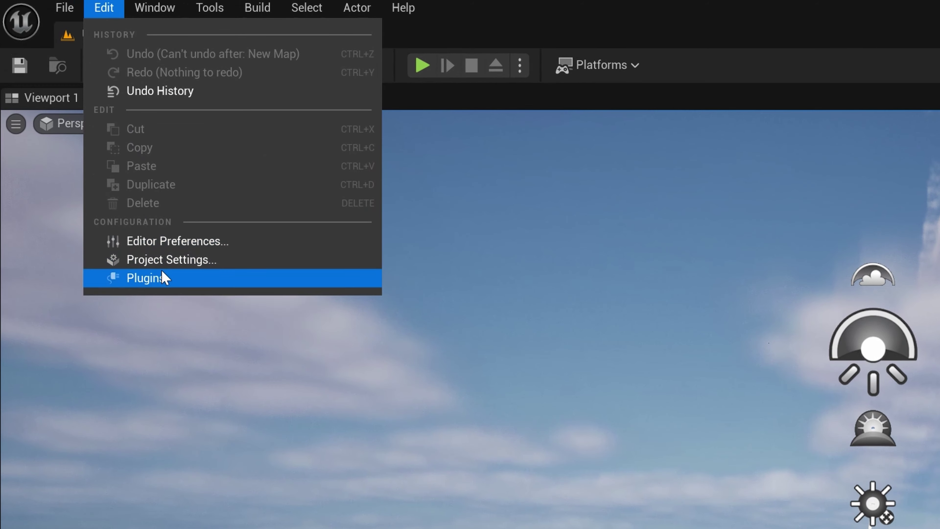
left_click(105, 199)
type("c")
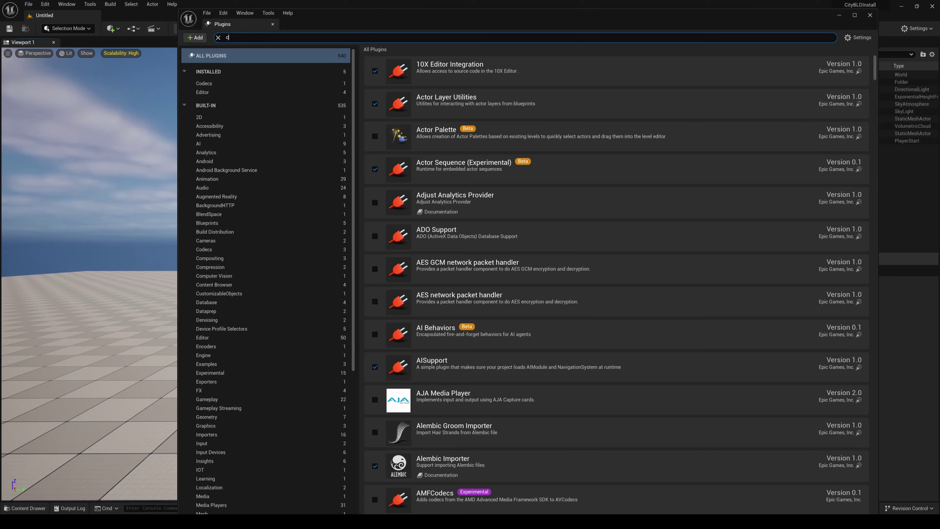
type("ity")
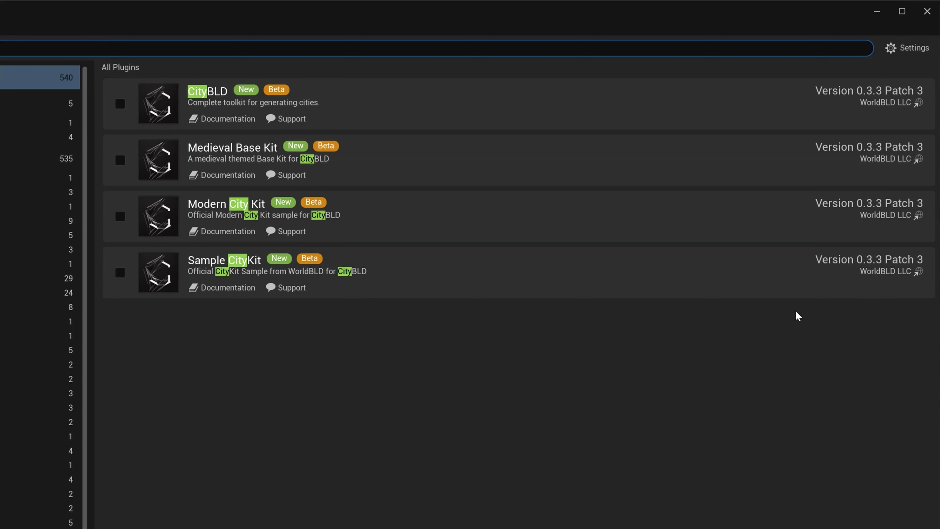
left_click(119, 104)
left_click(372, 435)
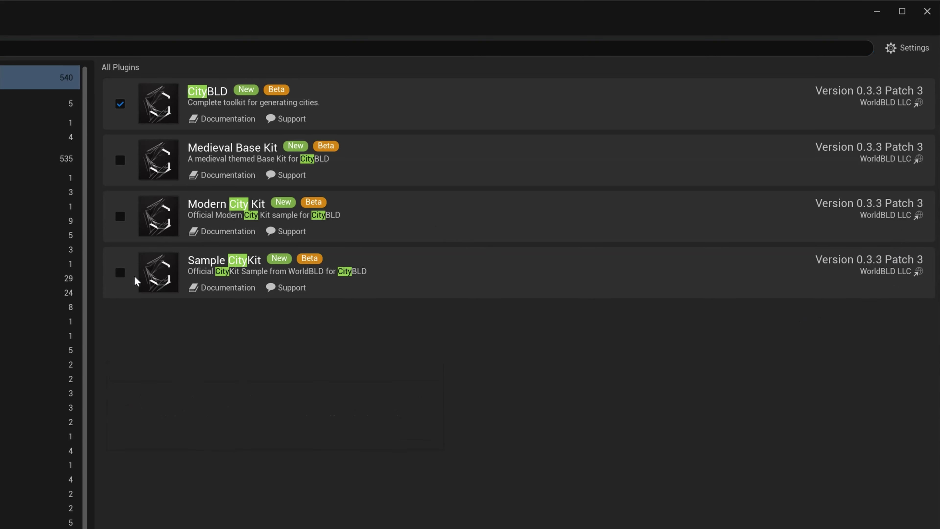
left_click(120, 272)
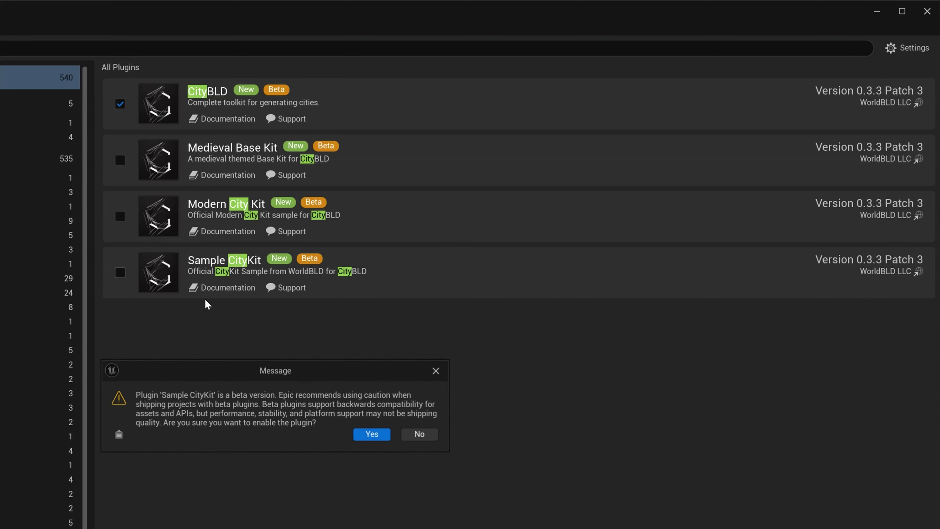
left_click(366, 435)
left_click(120, 217)
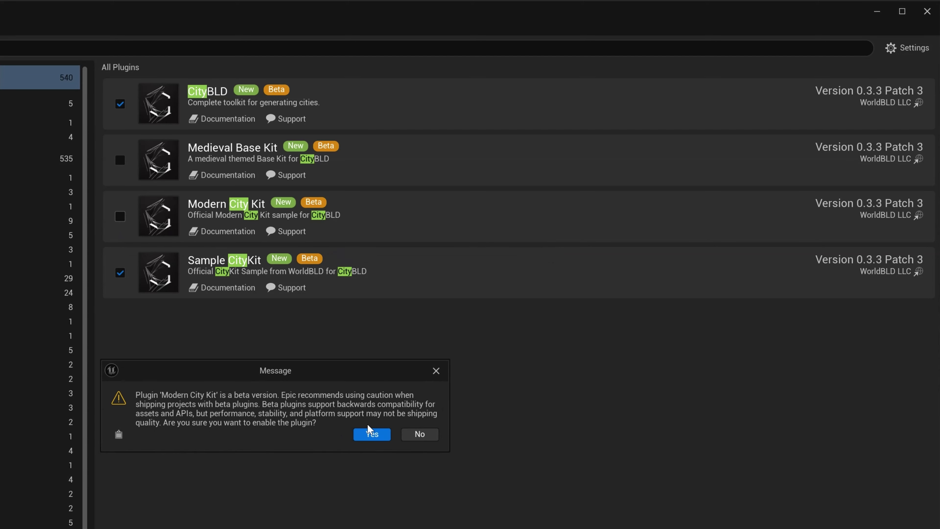
left_click(372, 433)
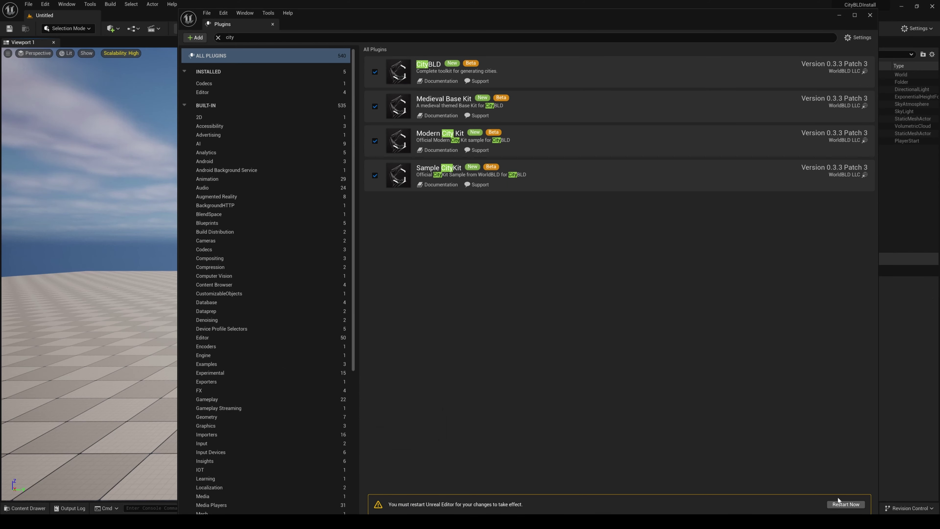
left_click(846, 504)
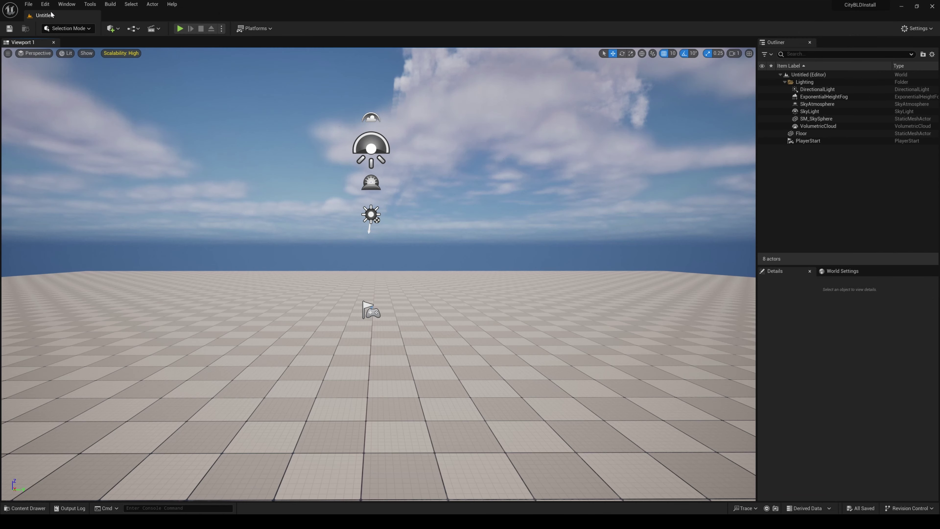
In Project Settings > Rendering, enable virtual texture support and Opacity Mask virtual textures, then restart.
left_click(45, 5)
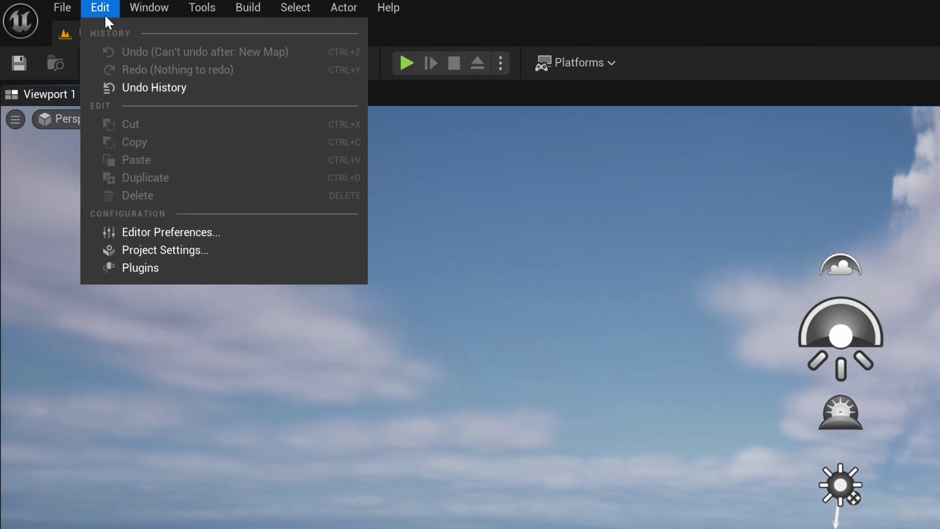
left_click(172, 259)
scroll(230, 318, "down", 1)
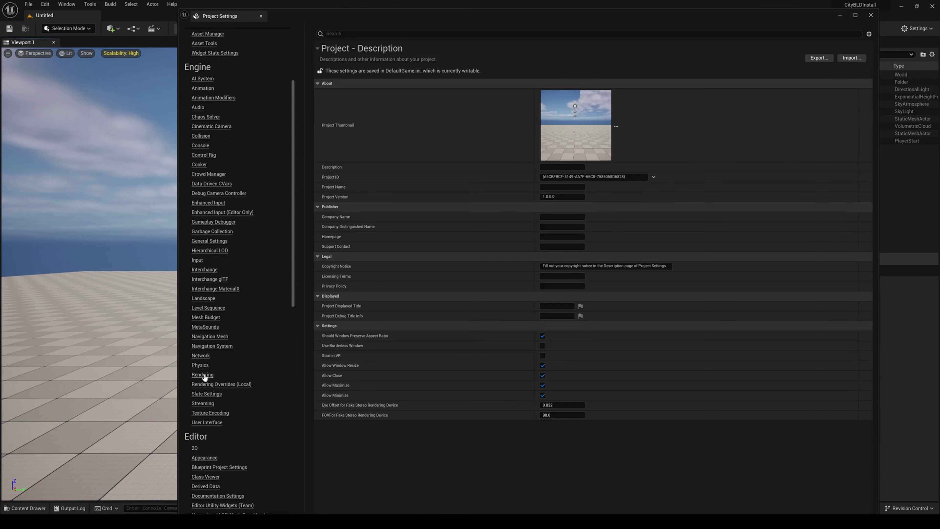
left_click(205, 374)
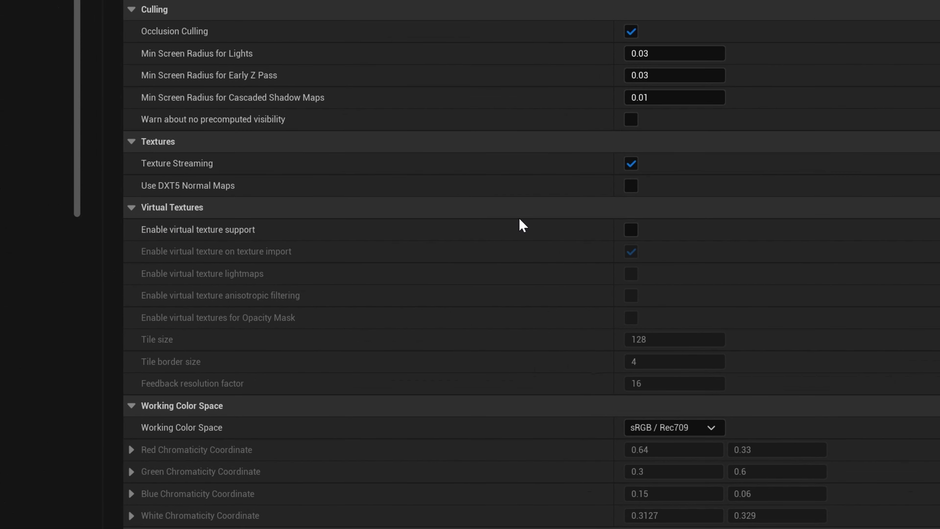
left_click(631, 231)
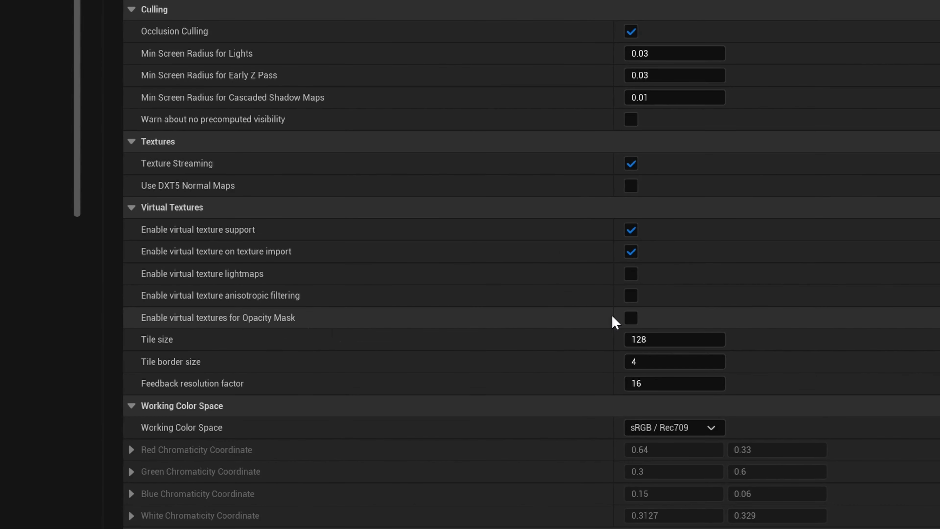
left_click(630, 318)
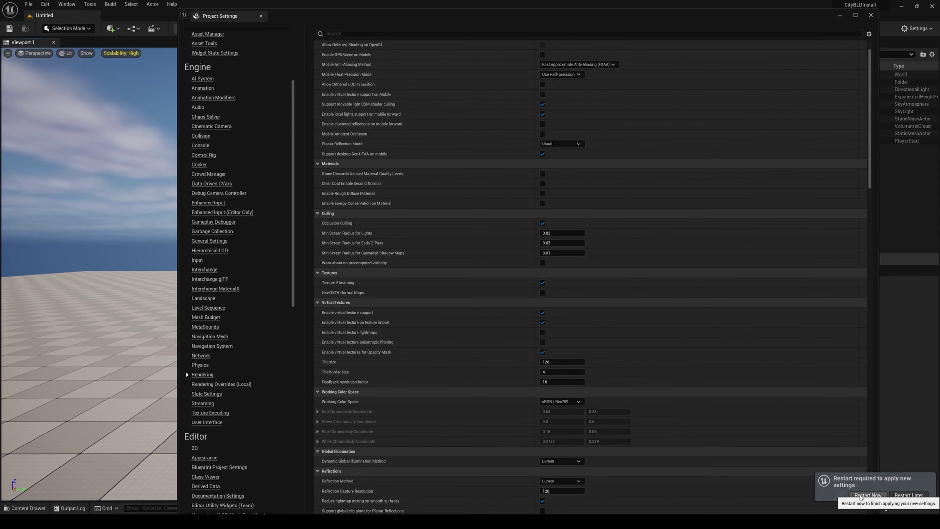
left_click(861, 497)
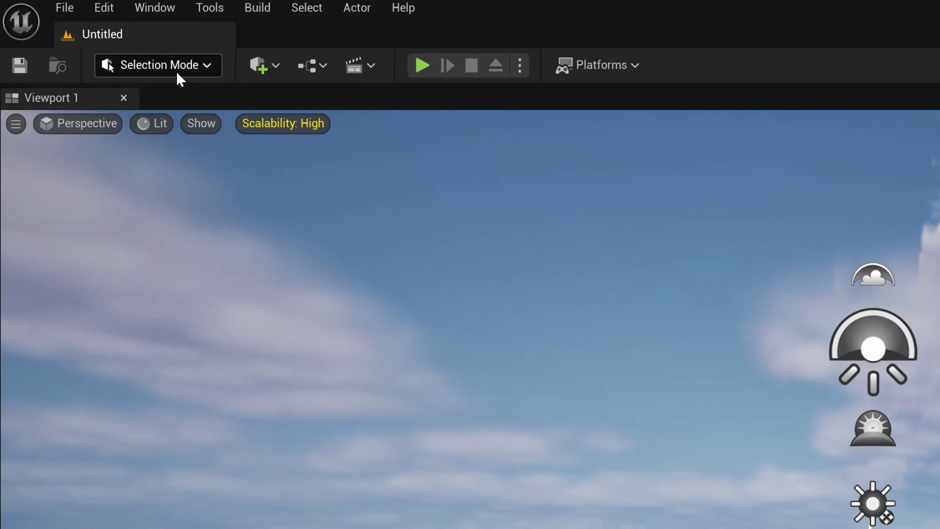
Switch to City Builder mode and request a license file from its Settings panel.
left_click(157, 64)
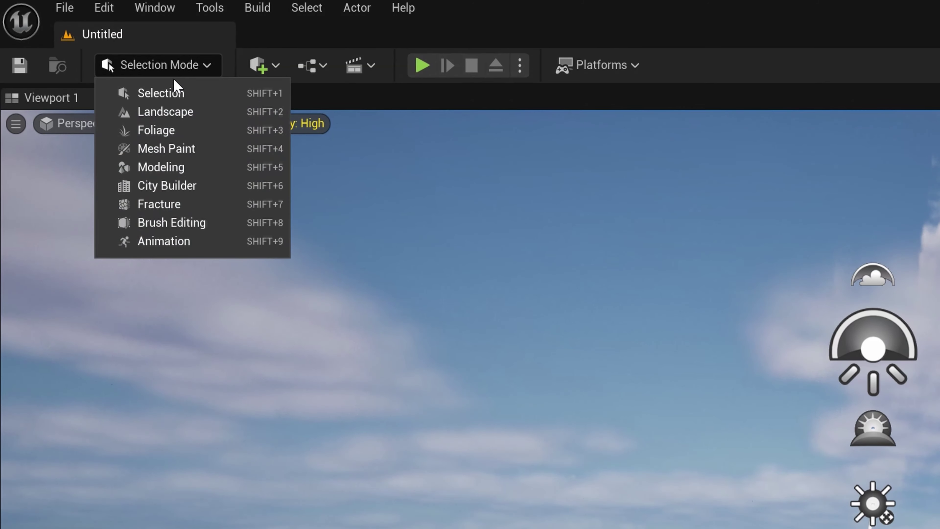
left_click(157, 186)
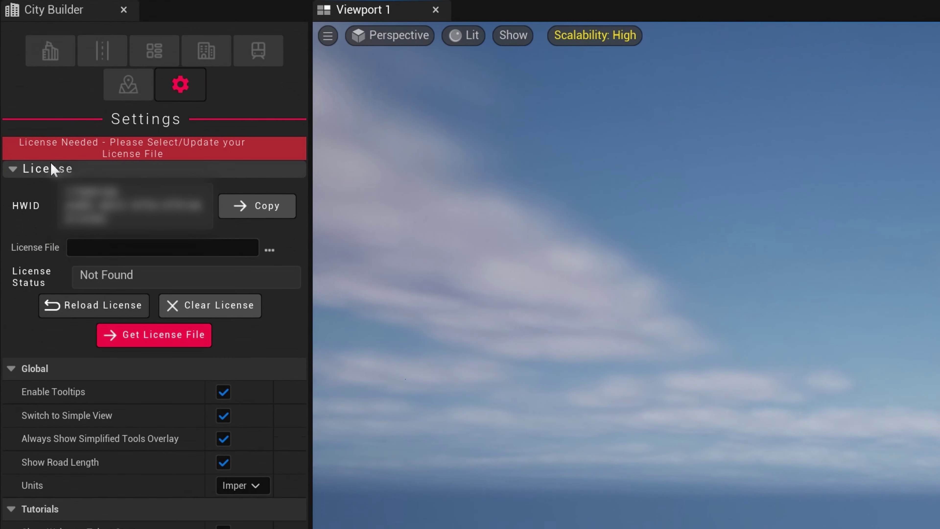
left_click(154, 335)
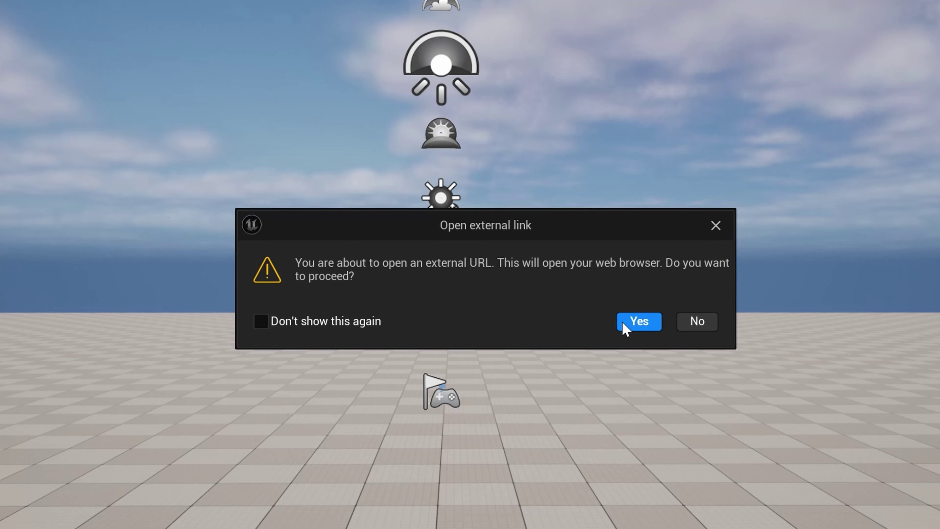
Open the license web page, paste the HWID, add a CityBLD Studio seat, and download licenses.lic.
left_click(625, 321)
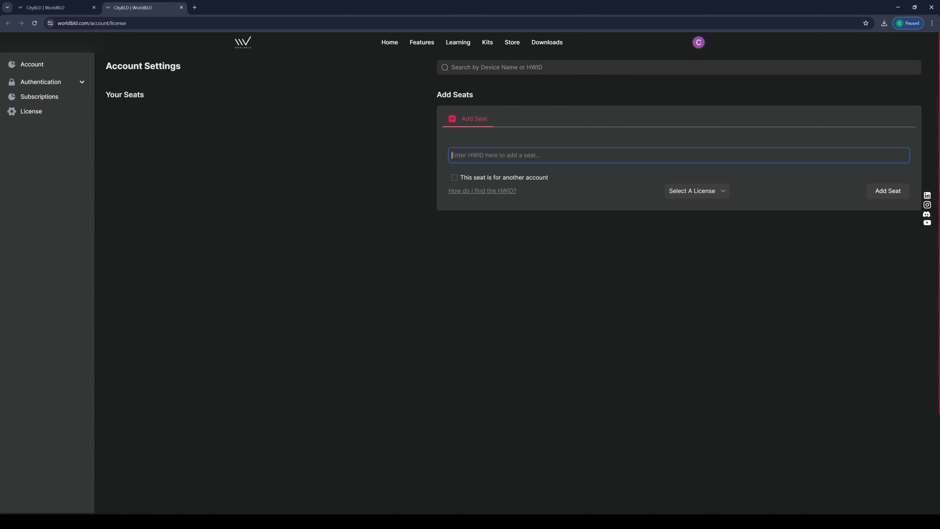
key("ctrl+v")
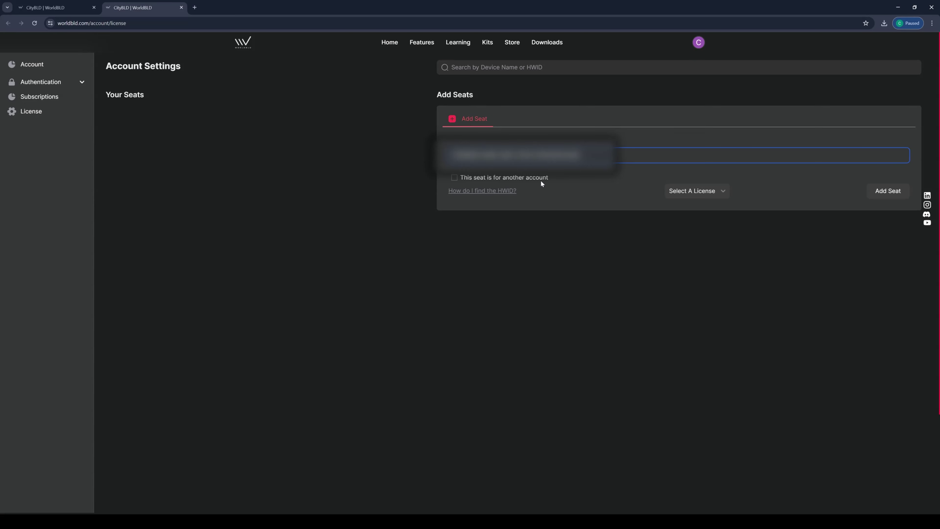
left_click(682, 192)
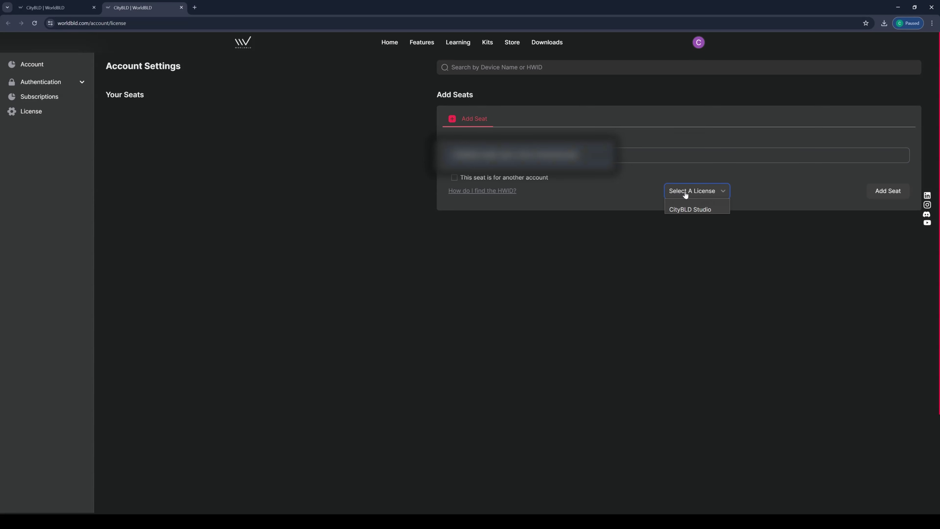
left_click(691, 209)
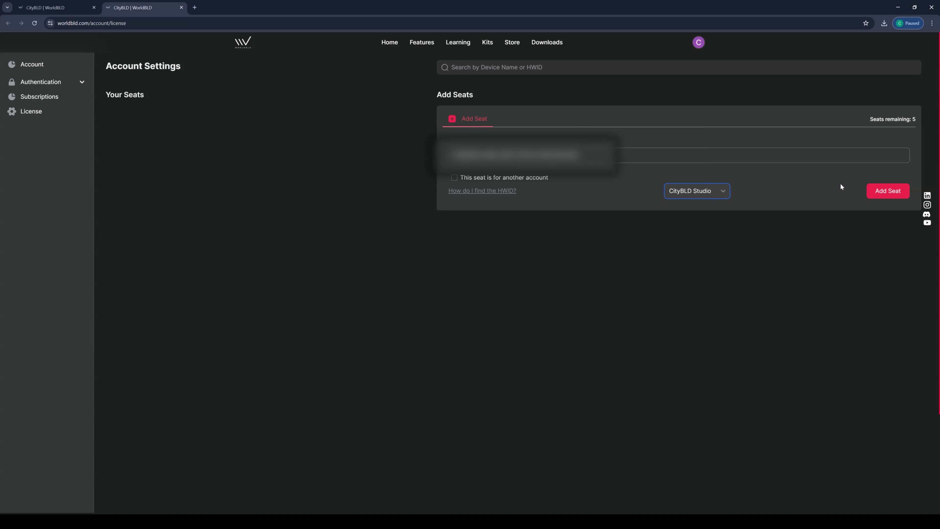
left_click(882, 194)
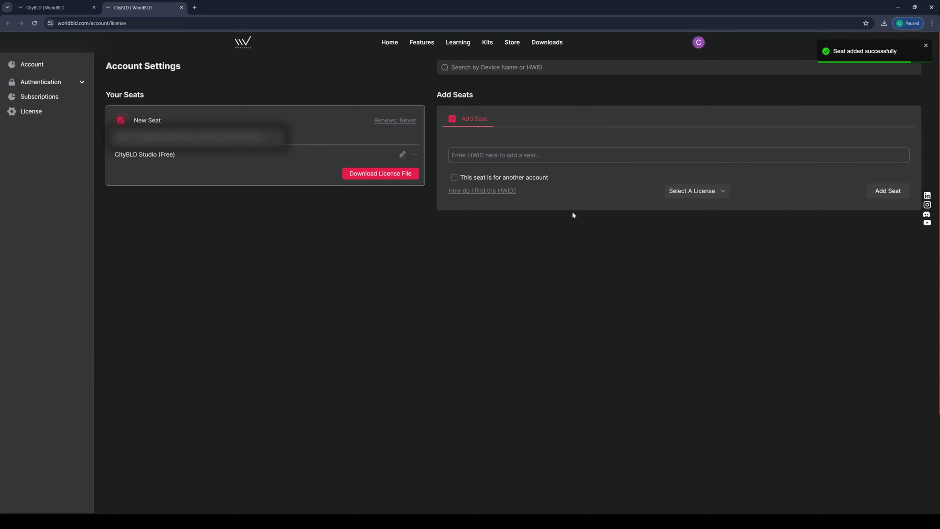
left_click(372, 174)
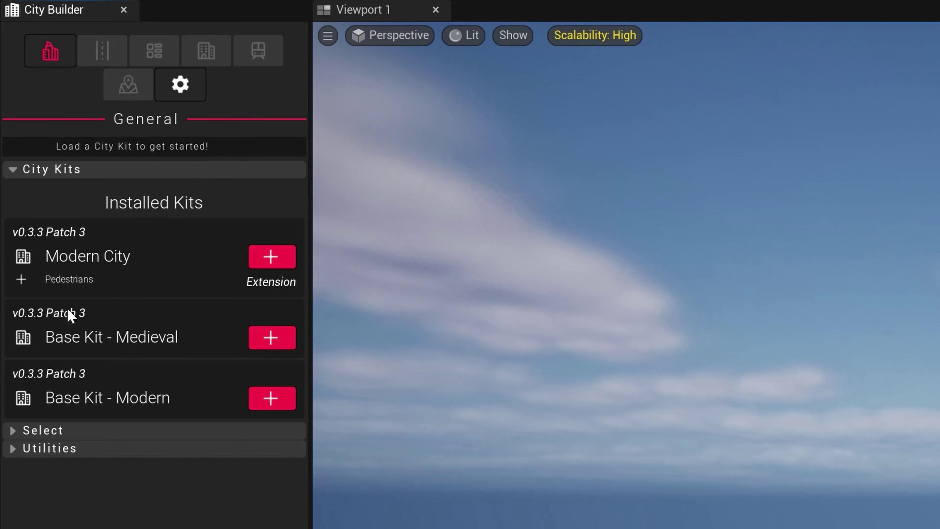
Add SampleKit Default and CityKit ModernCity to the level, then show City Builder Settings.
left_click(280, 396)
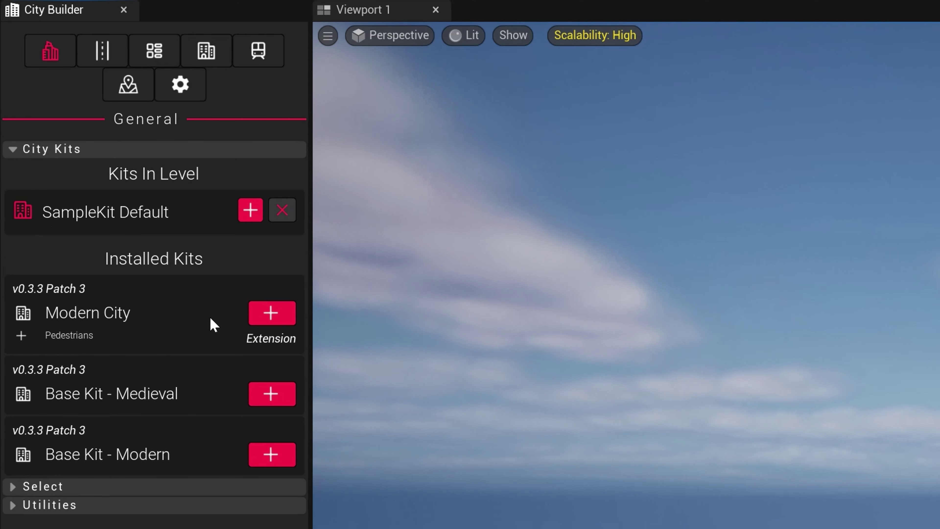
left_click(271, 313)
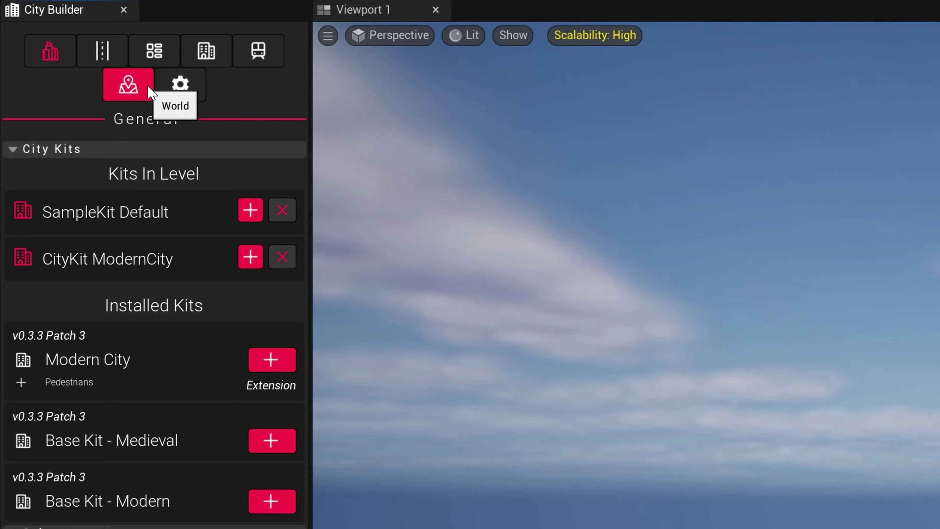
left_click(181, 86)
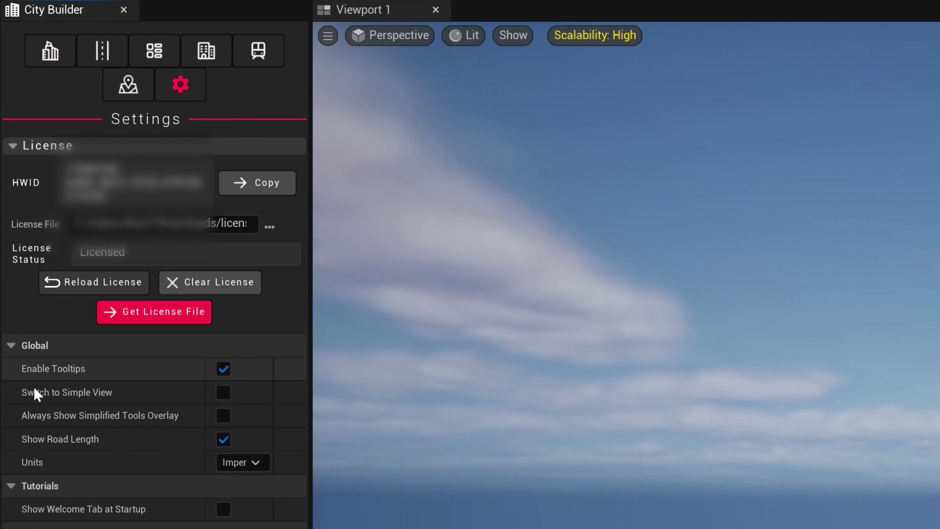
Turn on Switch to Simple View and Always Show Simplified Tools Overlay, then return to the viewport.
left_click(218, 398)
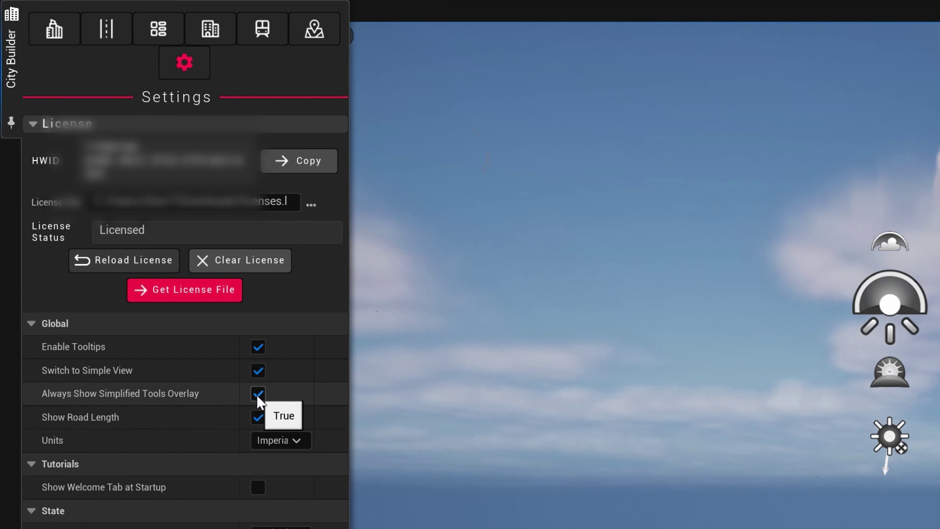
left_click(257, 394)
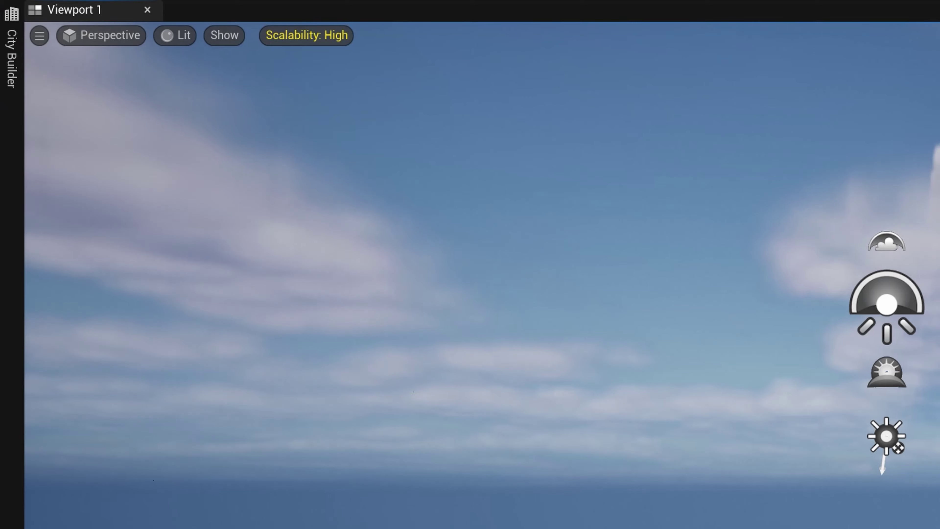
right_click(749, 141)
key("Escape")
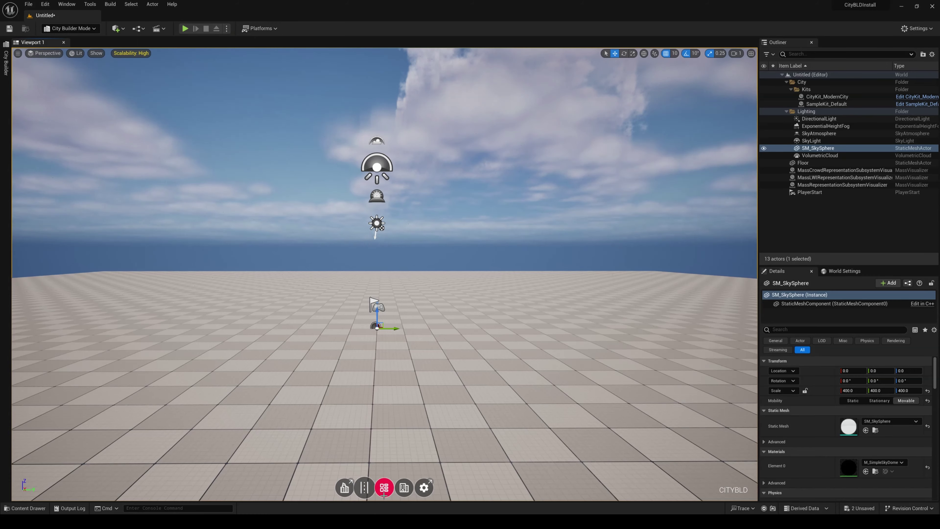
Browse the City Kits, Road, Blocks and Buildings tools on the bottom toolbar.
left_click(344, 487)
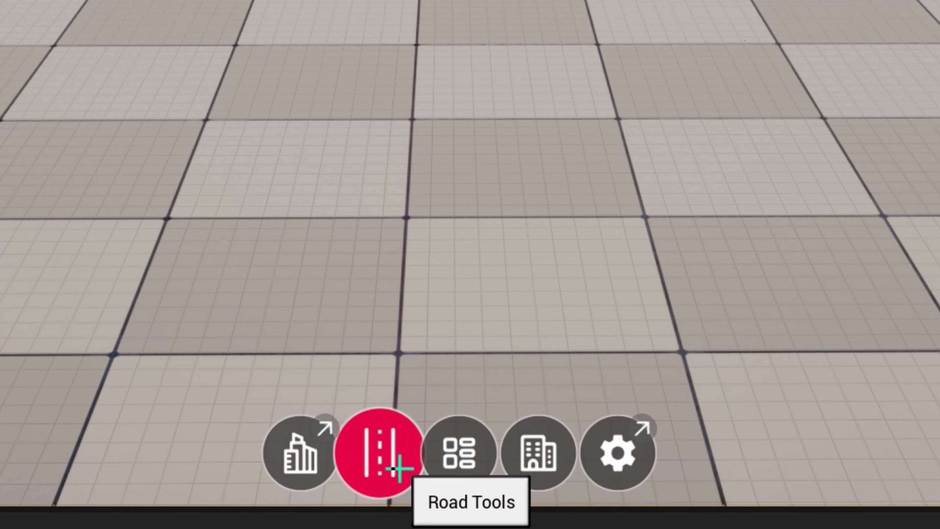
left_click(397, 467)
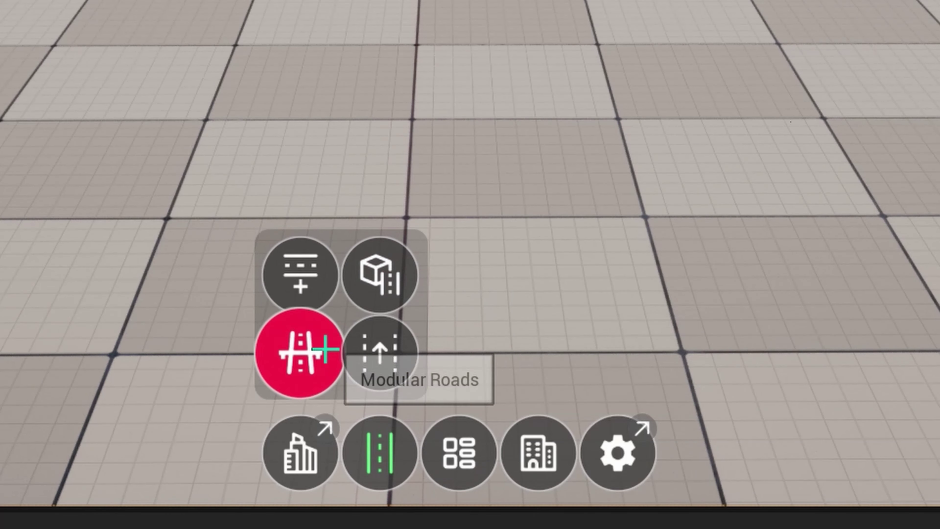
left_click(450, 450)
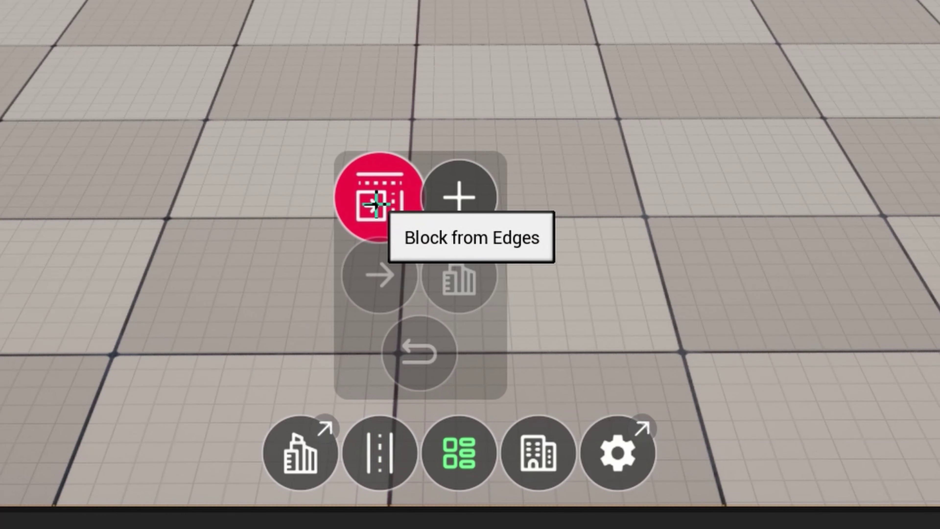
left_click(537, 441)
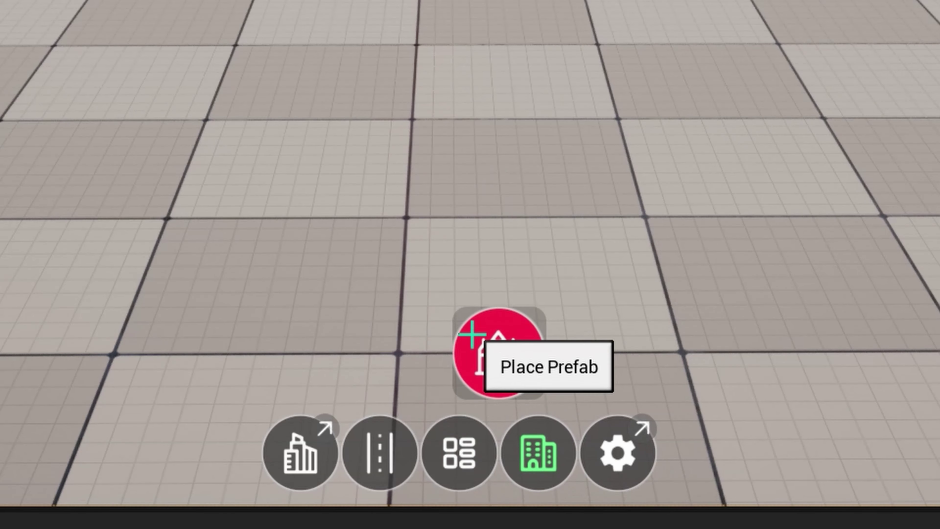